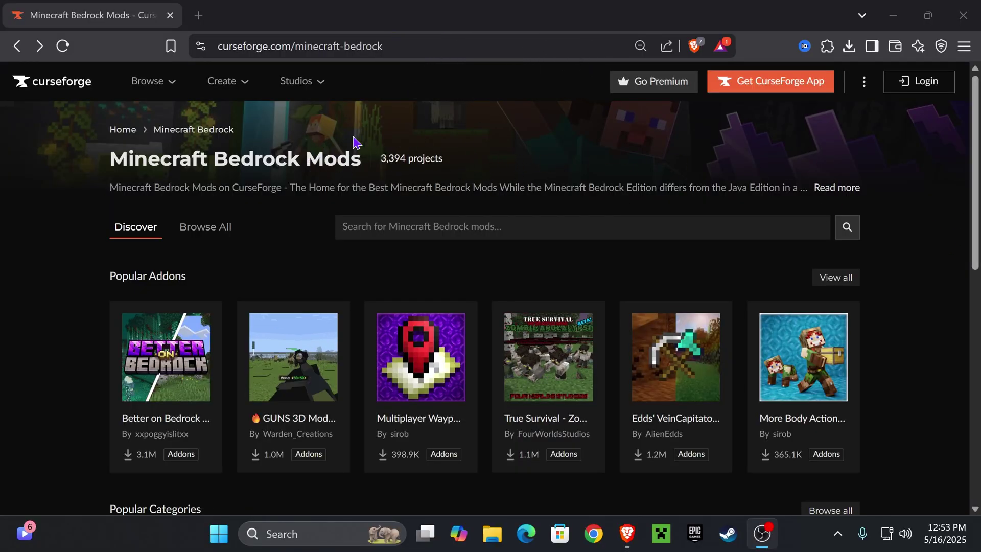
Focus the browser and scroll through the current CurseForge page.
{"action": "scroll", "coordinate": [252, 191], "scroll_direction": "down", "scroll_amount": 2}
{"action": "scroll", "coordinate": [287, 221], "scroll_direction": "up", "scroll_amount": 2}
{"action": "left_click", "coordinate": [353, 167]}
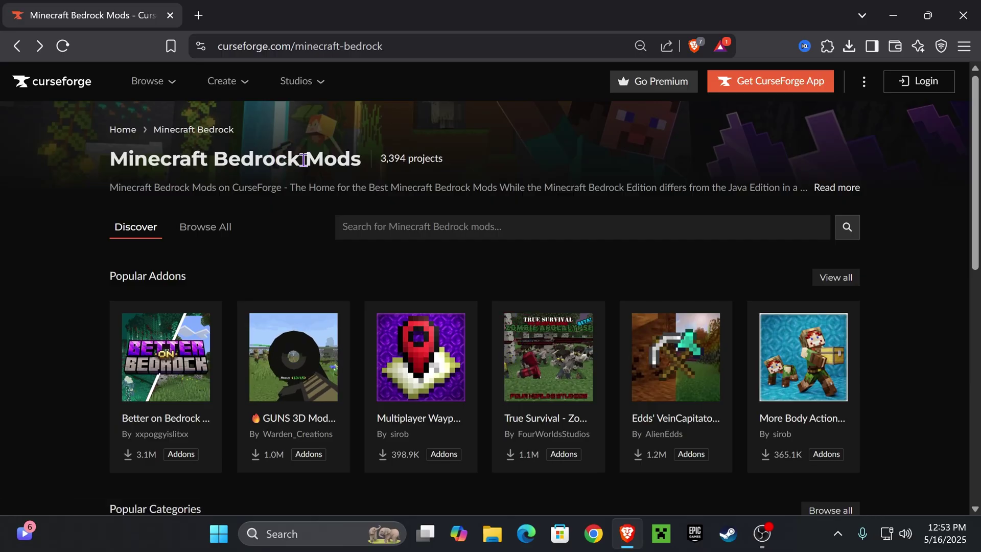
{"action": "scroll", "coordinate": [520, 164], "scroll_direction": "down", "scroll_amount": 5}
{"action": "scroll", "coordinate": [675, 192], "scroll_direction": "up", "scroll_amount": 5}
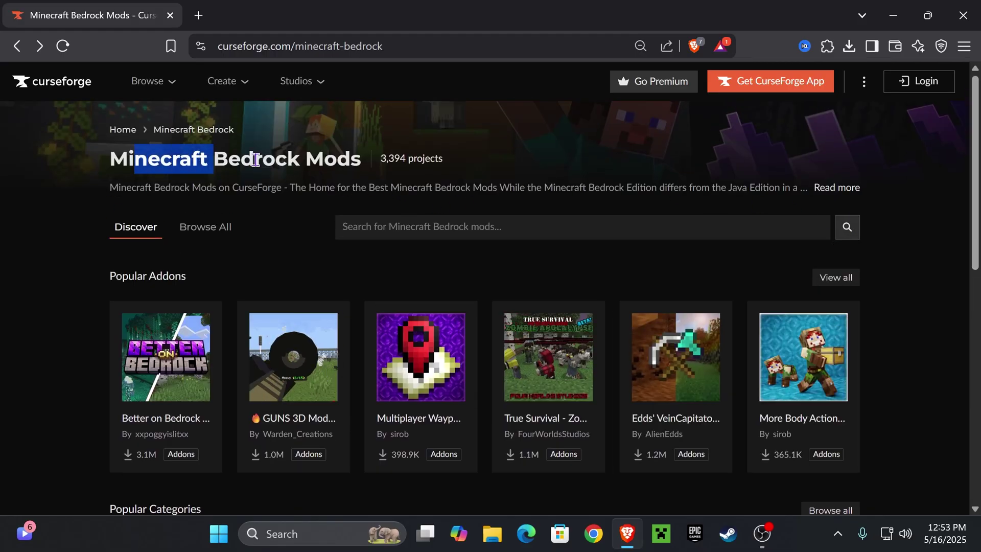
{"action": "scroll", "coordinate": [346, 159], "scroll_direction": "down", "scroll_amount": 1}
{"action": "scroll", "coordinate": [335, 168], "scroll_direction": "up", "scroll_amount": 1}
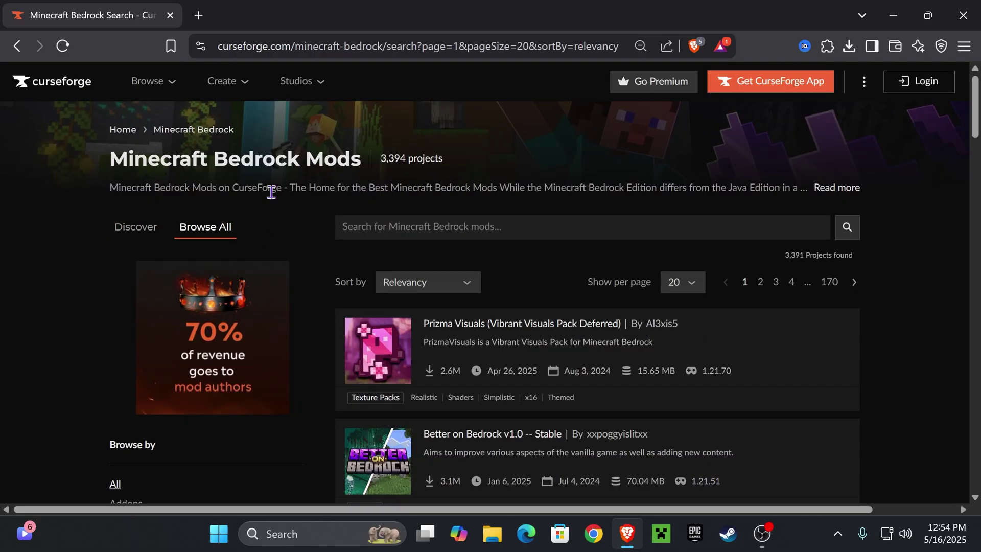
{"action": "scroll", "coordinate": [317, 219], "scroll_direction": "down", "scroll_amount": 7}
{"action": "scroll", "coordinate": [511, 205], "scroll_direction": "up", "scroll_amount": 6}
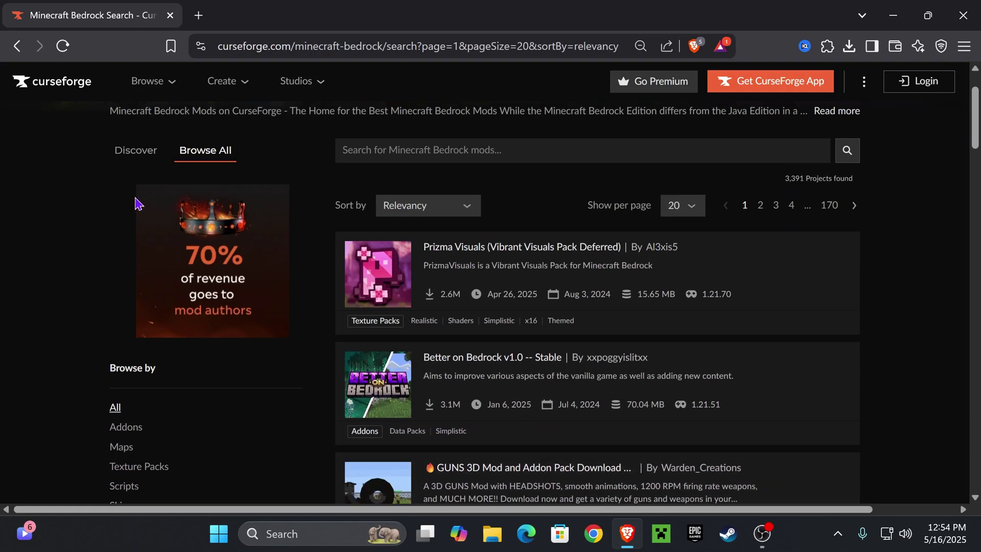
Browse the Discover overview of Bedrock mods and the list of popular Bedrock addons.
{"action": "left_click", "coordinate": [136, 152]}
{"action": "scroll", "coordinate": [443, 235], "scroll_direction": "down", "scroll_amount": 10}
{"action": "scroll", "coordinate": [443, 236], "scroll_direction": "down", "scroll_amount": 2}
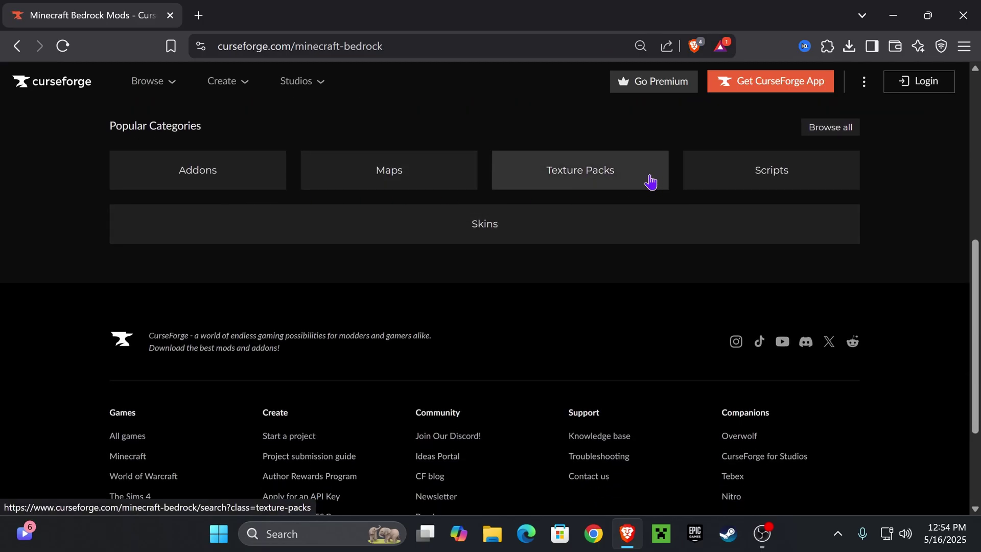
{"action": "scroll", "coordinate": [423, 312], "scroll_direction": "up", "scroll_amount": 7}
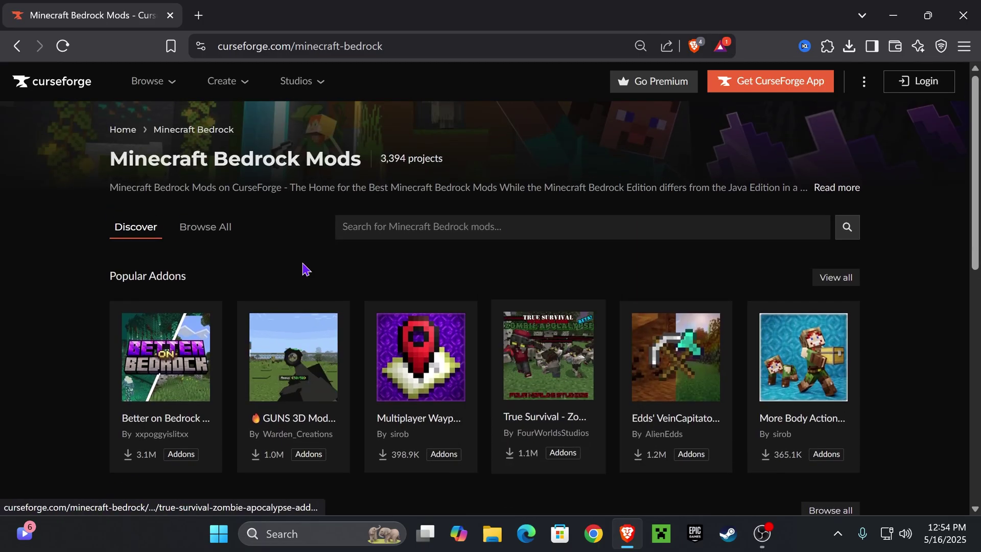
{"action": "mouse_move", "coordinate": [177, 352]}
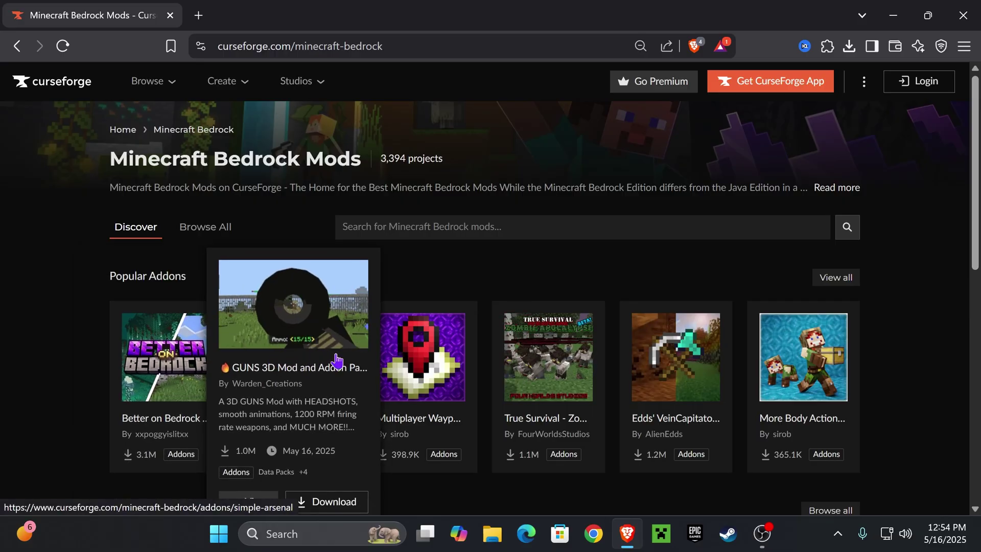
{"action": "mouse_move", "coordinate": [578, 369]}
{"action": "scroll", "coordinate": [730, 237], "scroll_direction": "down", "scroll_amount": 2}
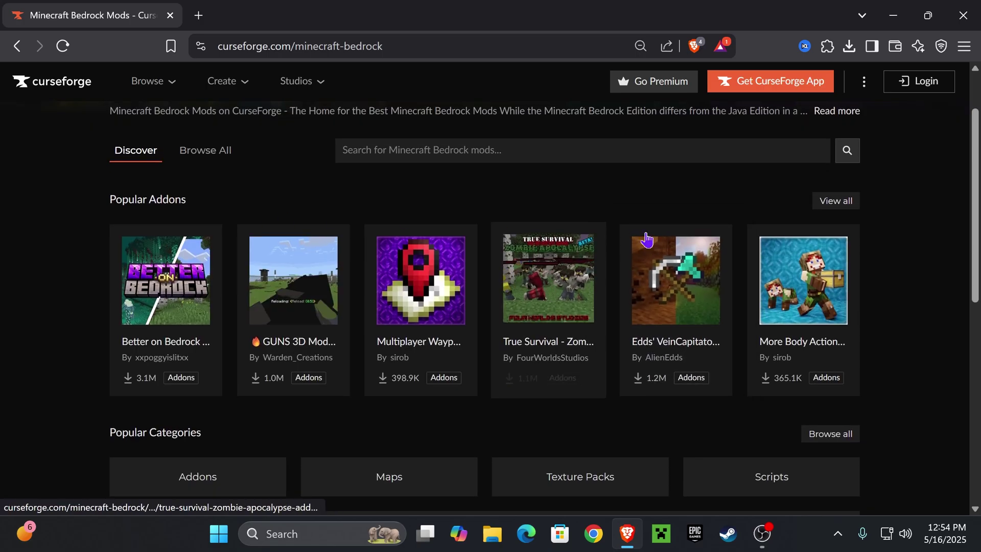
{"action": "left_click", "coordinate": [846, 204]}
{"action": "scroll", "coordinate": [778, 351], "scroll_direction": "down", "scroll_amount": 20}
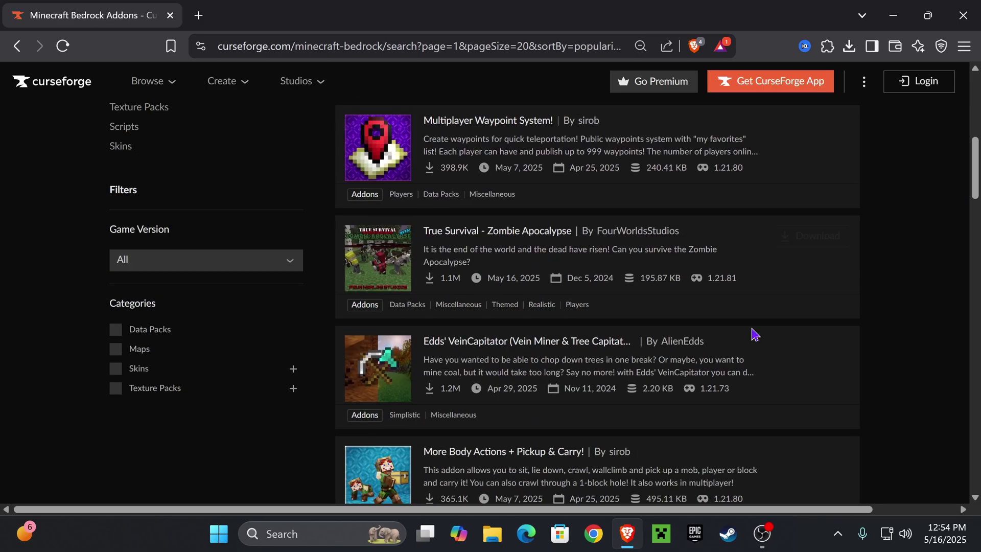
{"action": "scroll", "coordinate": [572, 324], "scroll_direction": "up", "scroll_amount": 20}
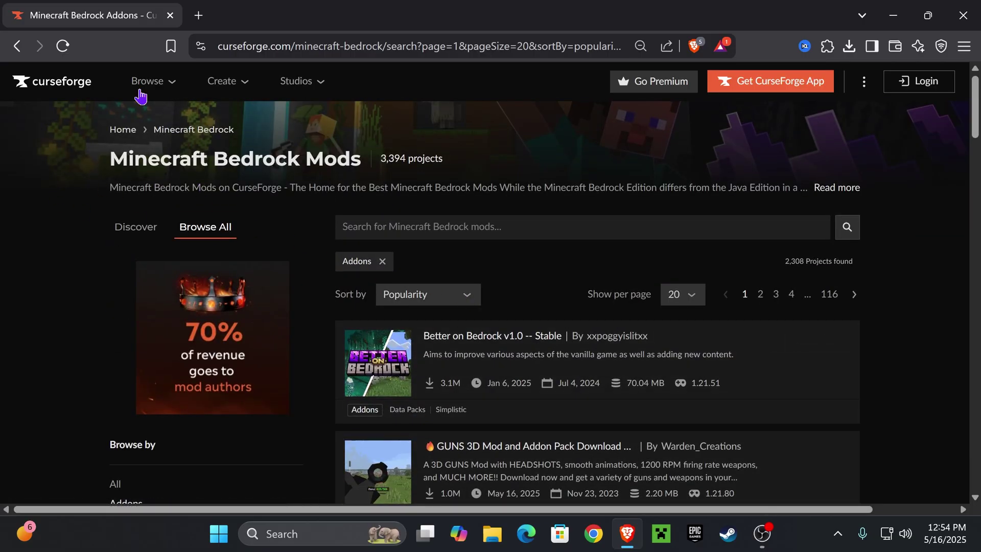
{"action": "left_click", "coordinate": [17, 46]}
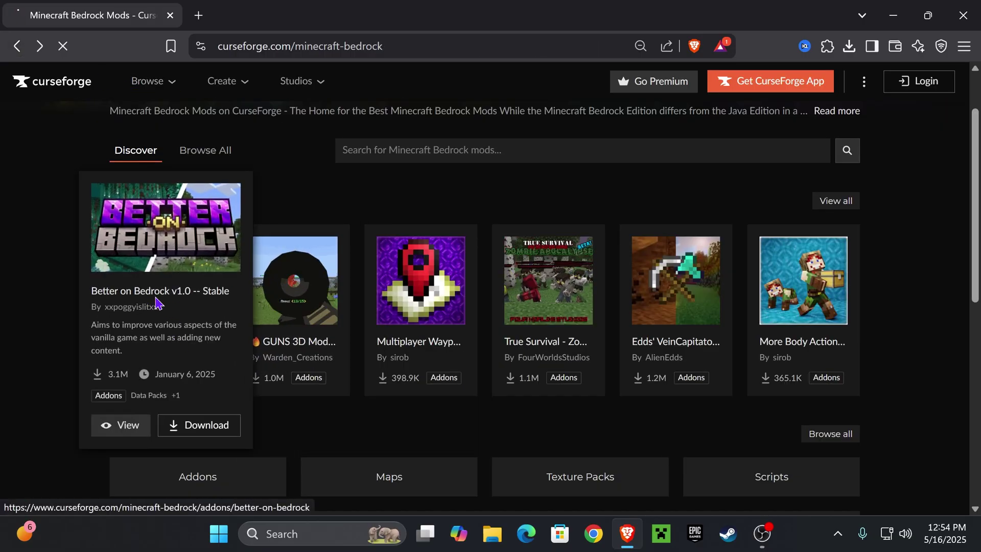
Open the Better on Bedrock addon page and its Files tab.
{"action": "left_click", "coordinate": [185, 307]}
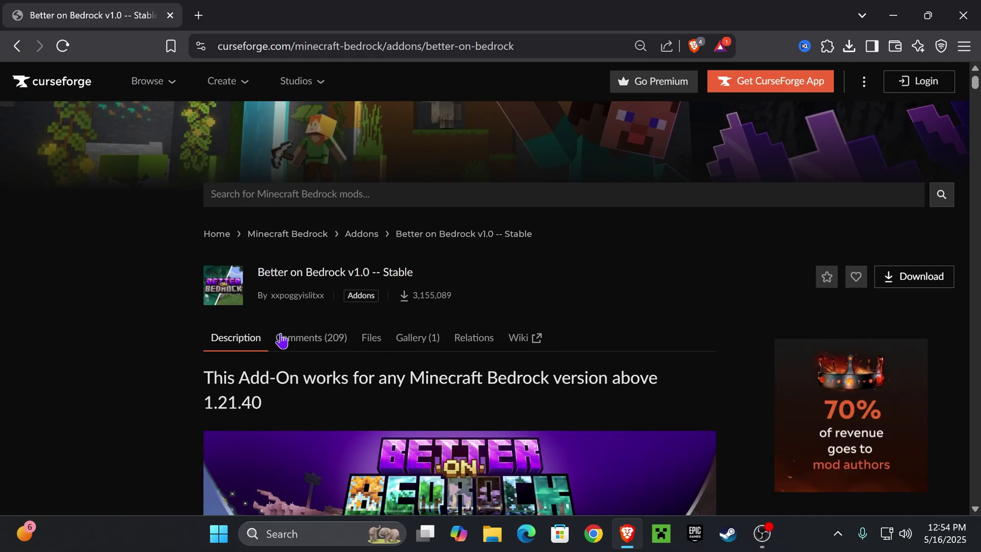
{"action": "scroll", "coordinate": [691, 291], "scroll_direction": "down", "scroll_amount": 3}
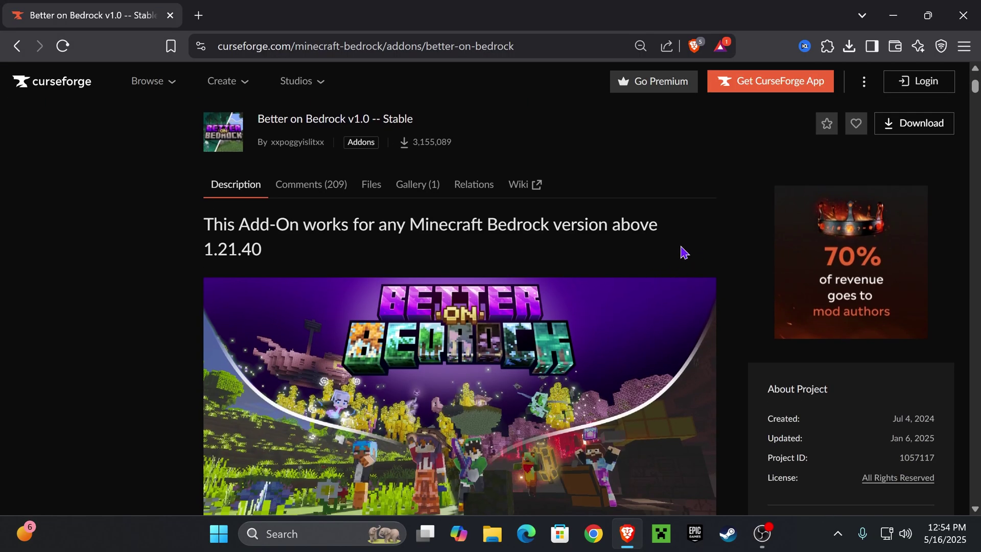
{"action": "left_click", "coordinate": [376, 191]}
{"action": "scroll", "coordinate": [628, 255], "scroll_direction": "down", "scroll_amount": 4}
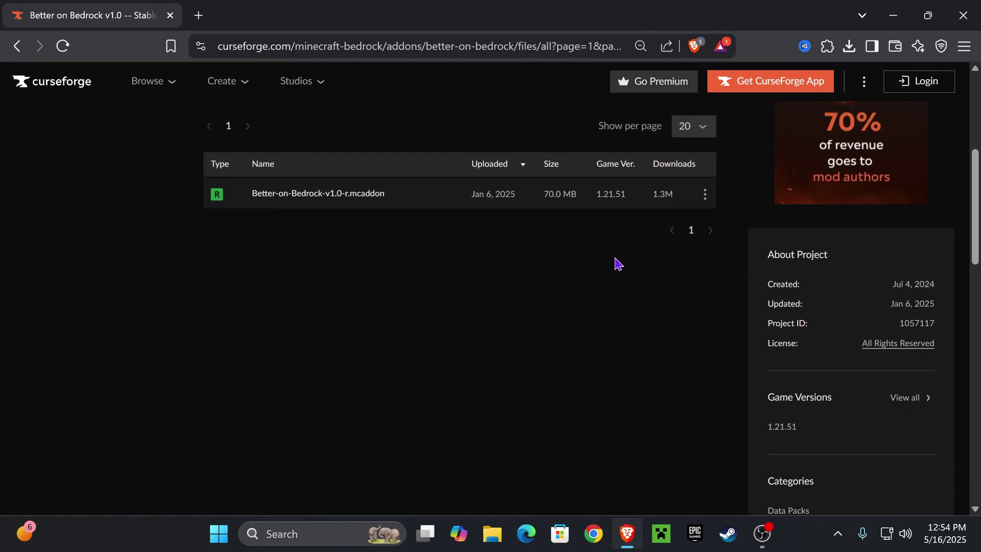
{"action": "scroll", "coordinate": [617, 263], "scroll_direction": "up", "scroll_amount": 1}
{"action": "scroll", "coordinate": [550, 256], "scroll_direction": "up", "scroll_amount": 2}
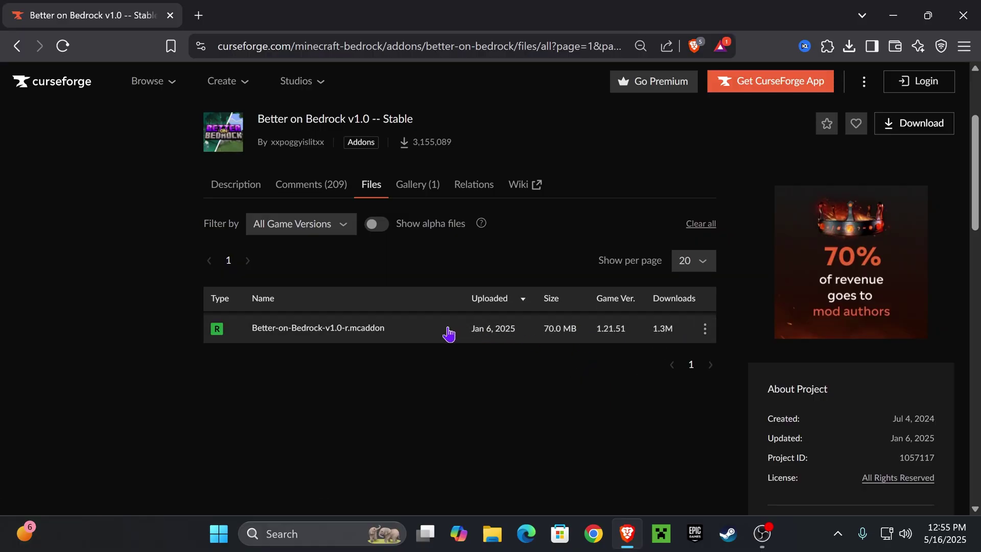
Download Better-on-Bedrock-v1.0-r.mcaddon and save it into Downloads.
{"action": "left_click", "coordinate": [706, 328]}
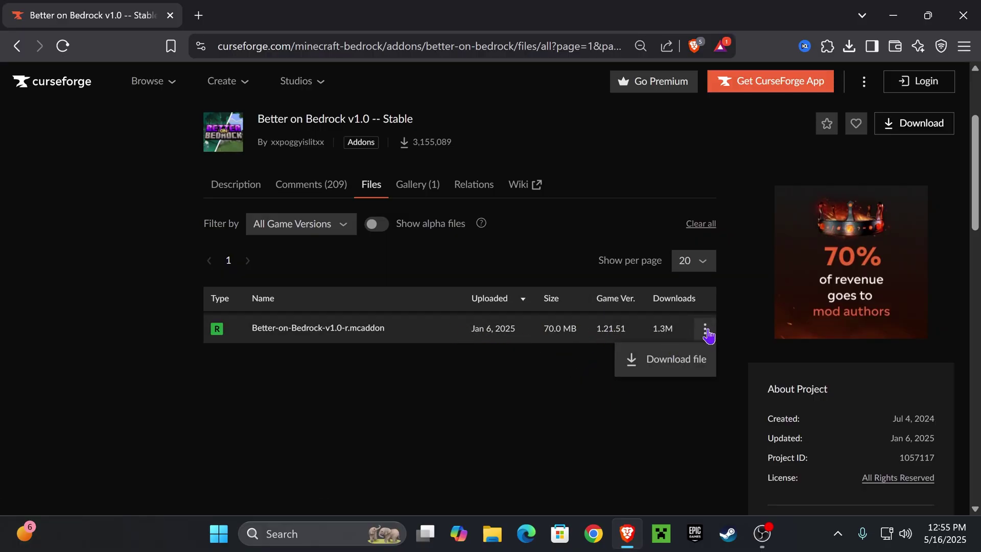
{"action": "left_click", "coordinate": [680, 365]}
{"action": "scroll", "coordinate": [470, 357], "scroll_direction": "down", "scroll_amount": 2}
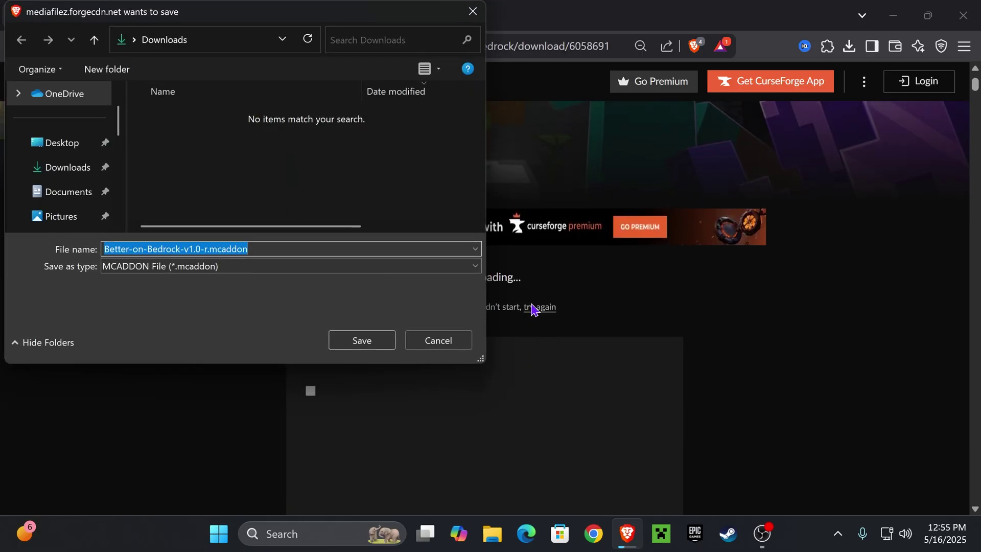
{"action": "left_click", "coordinate": [361, 340]}
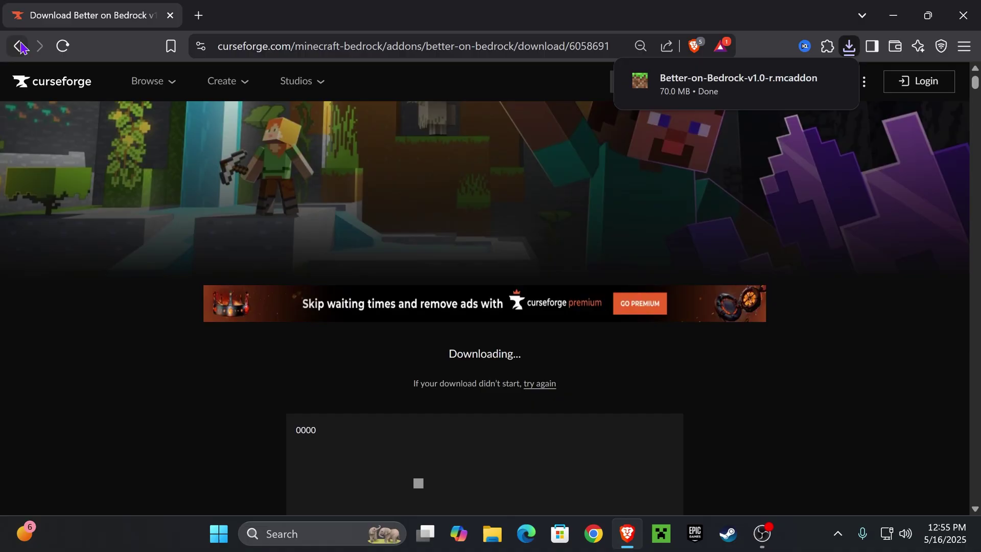
Show the Better on Bedrock Description tab and scroll through its biome screenshots and back.
{"action": "left_click", "coordinate": [17, 46]}
{"action": "left_click", "coordinate": [249, 190]}
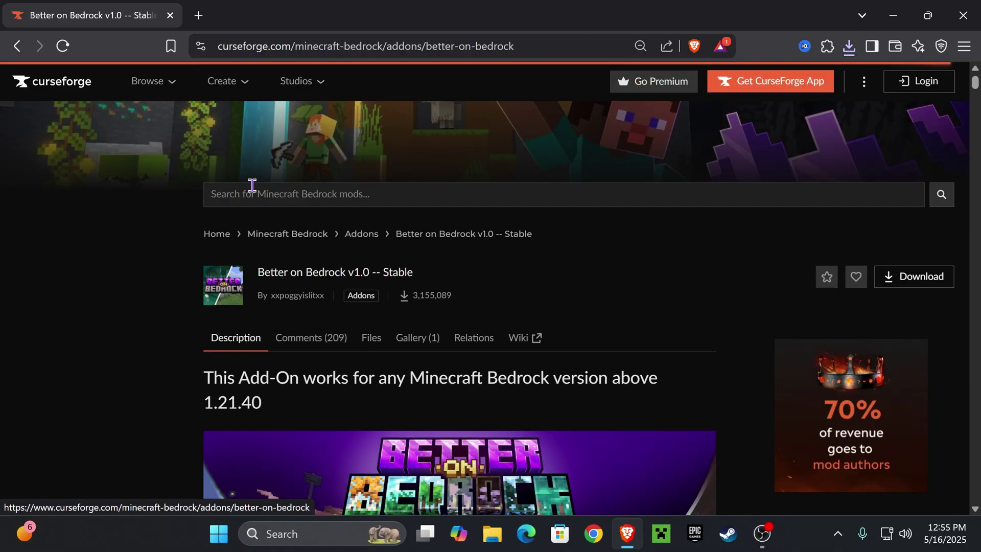
{"action": "scroll", "coordinate": [295, 326], "scroll_direction": "down", "scroll_amount": 20}
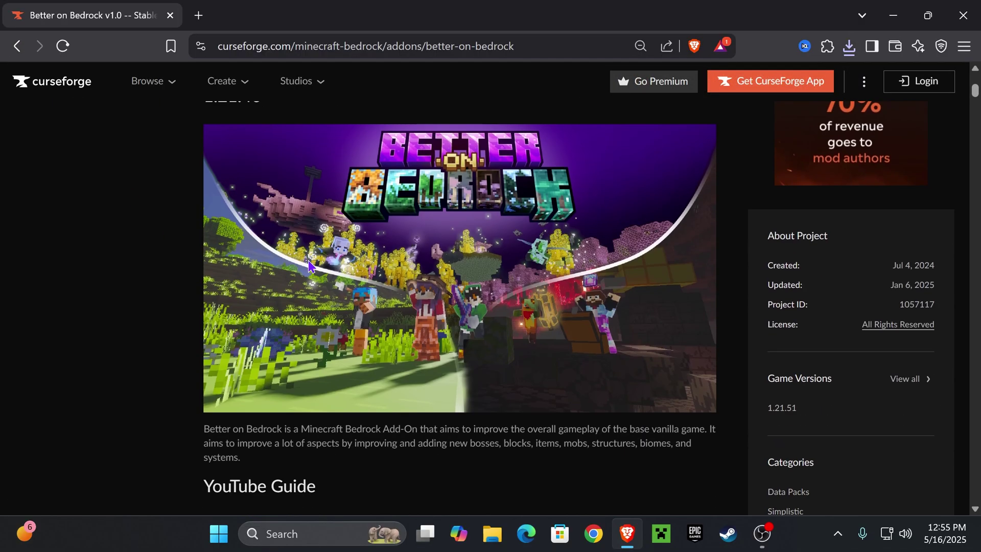
{"action": "scroll", "coordinate": [315, 265], "scroll_direction": "down", "scroll_amount": 20}
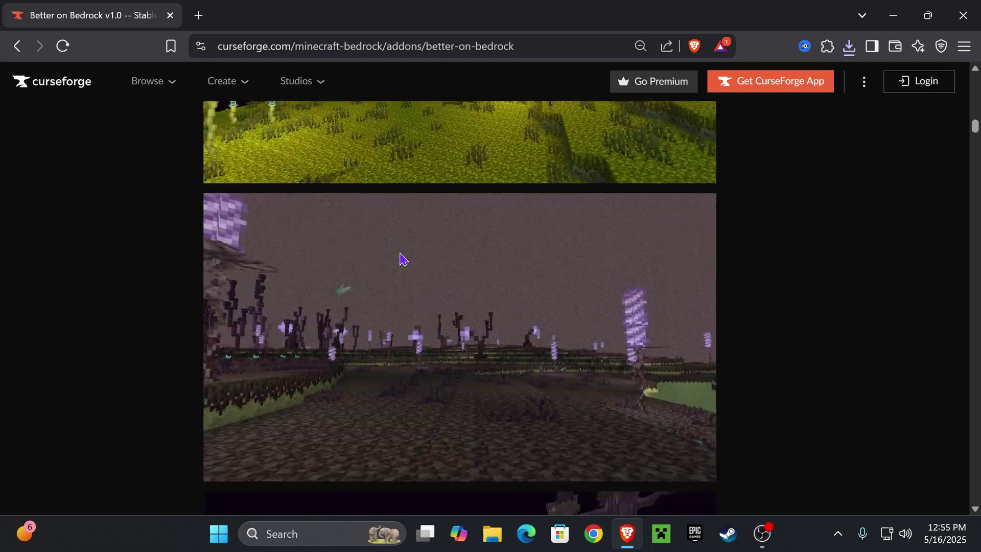
{"action": "scroll", "coordinate": [513, 265], "scroll_direction": "down", "scroll_amount": 15}
{"action": "scroll", "coordinate": [574, 249], "scroll_direction": "down", "scroll_amount": 20}
{"action": "scroll", "coordinate": [668, 278], "scroll_direction": "down", "scroll_amount": 5}
{"action": "scroll", "coordinate": [685, 271], "scroll_direction": "up", "scroll_amount": 20}
{"action": "scroll", "coordinate": [367, 203], "scroll_direction": "up", "scroll_amount": 20}
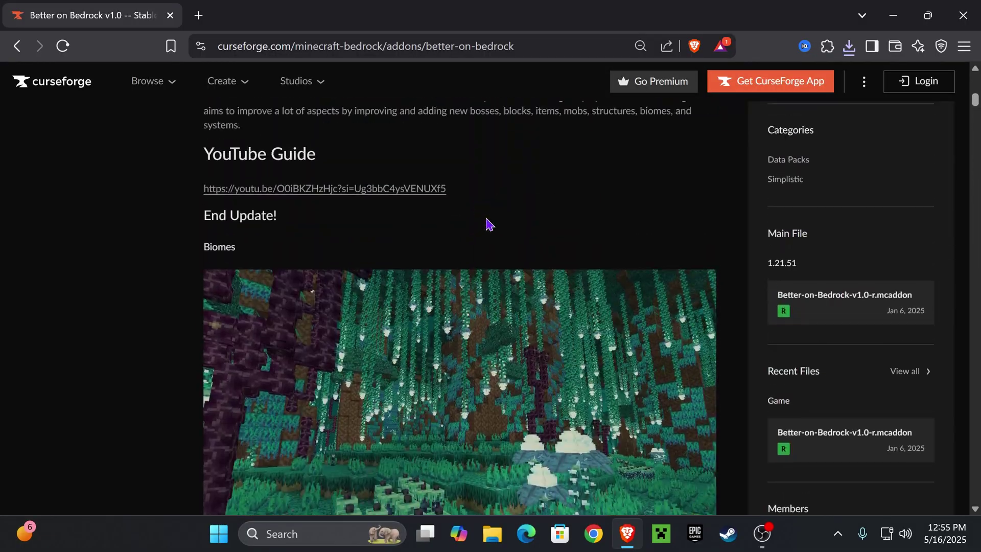
{"action": "scroll", "coordinate": [460, 209], "scroll_direction": "up", "scroll_amount": 10}
{"action": "scroll", "coordinate": [429, 269], "scroll_direction": "up", "scroll_amount": 3}
{"action": "left_click_drag", "start_coordinate": [429, 269], "coordinate": [331, 269]}
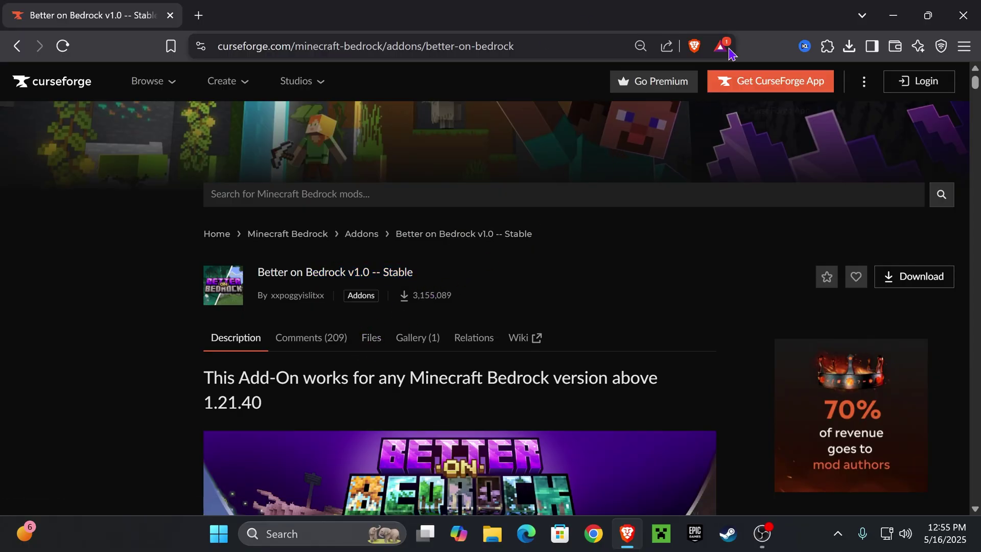
Import the downloaded mcaddon, then begin a new world from the Play menu.
{"action": "left_click", "coordinate": [851, 47]}
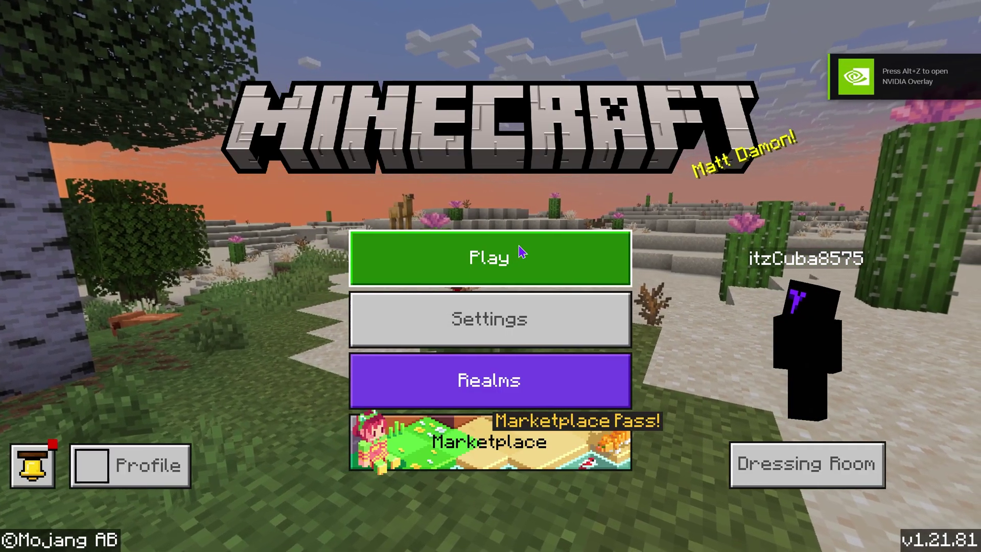
{"action": "left_click", "coordinate": [492, 252]}
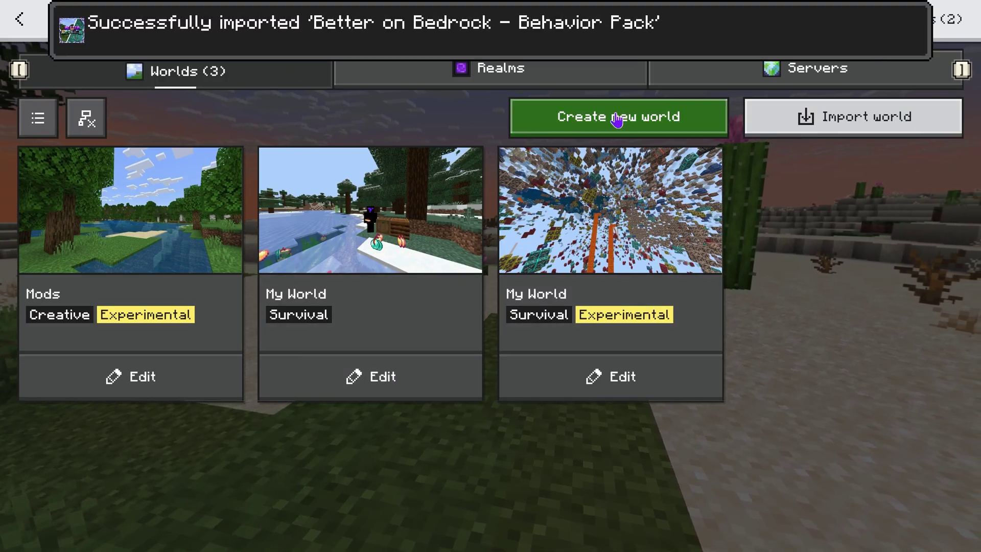
{"action": "left_click", "coordinate": [632, 117]}
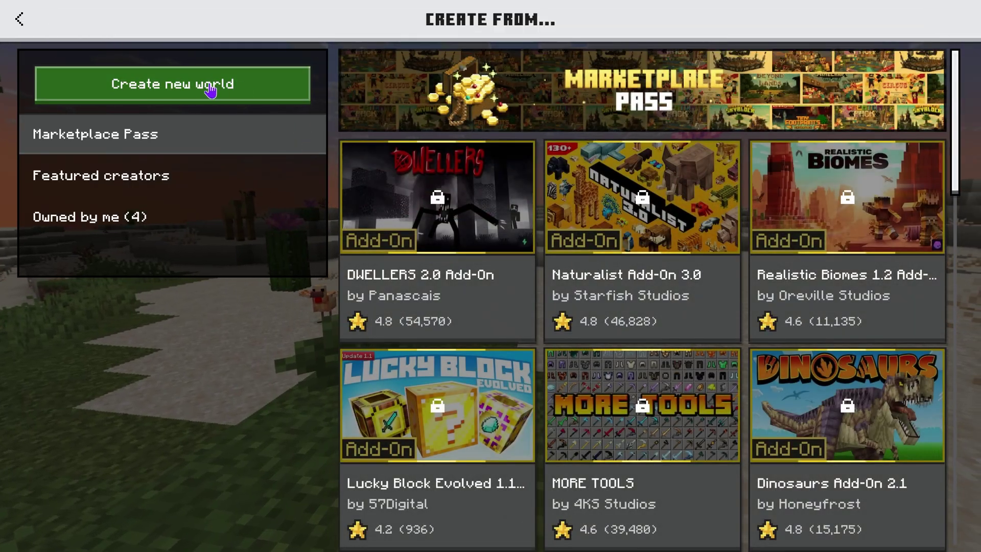
Enable the Add-On Creators experiments, including Custom biomes and Upcoming Creator Features.
{"action": "left_click", "coordinate": [211, 91]}
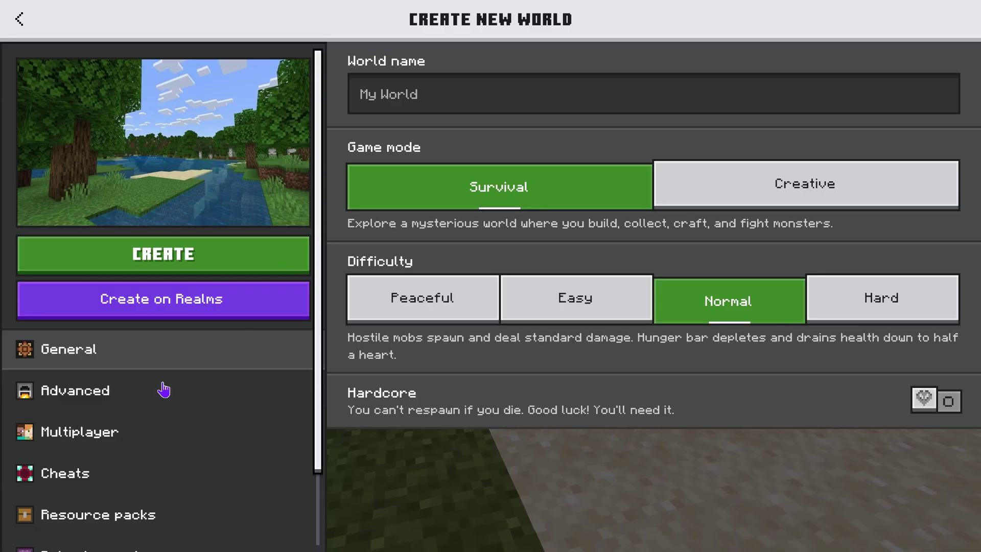
{"action": "scroll", "coordinate": [184, 383], "scroll_direction": "down", "scroll_amount": 3}
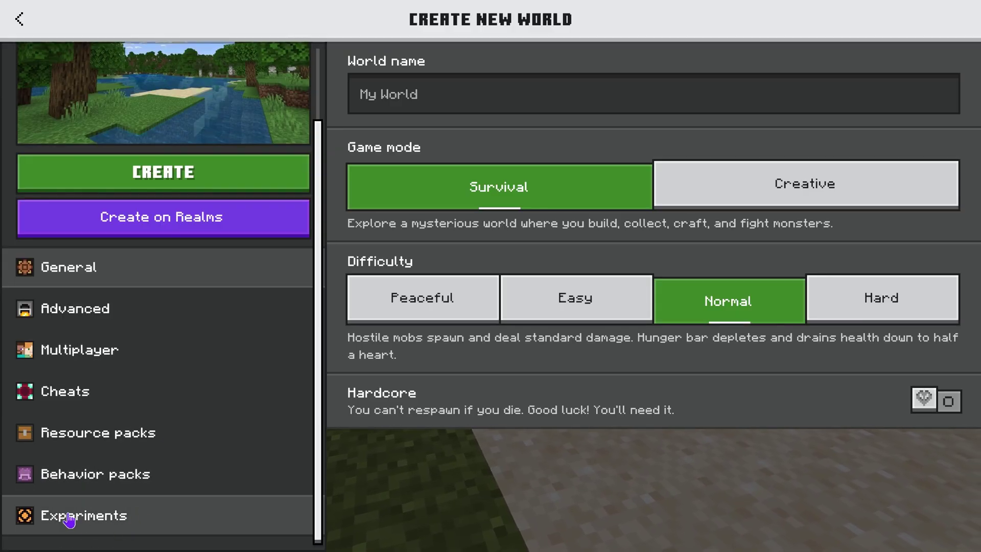
{"action": "left_click", "coordinate": [69, 521]}
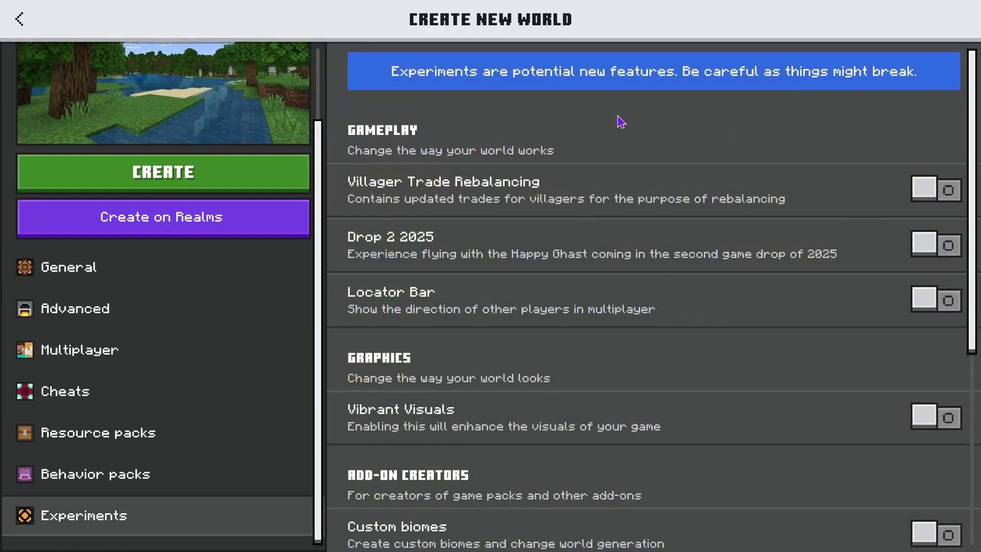
{"action": "scroll", "coordinate": [660, 133], "scroll_direction": "down", "scroll_amount": 5}
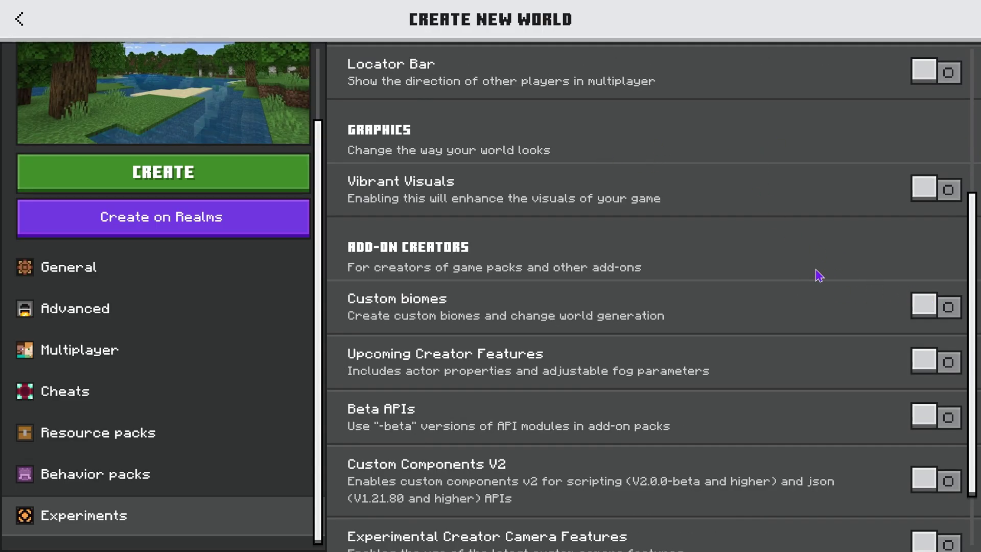
{"action": "scroll", "coordinate": [511, 260], "scroll_direction": "up", "scroll_amount": 1}
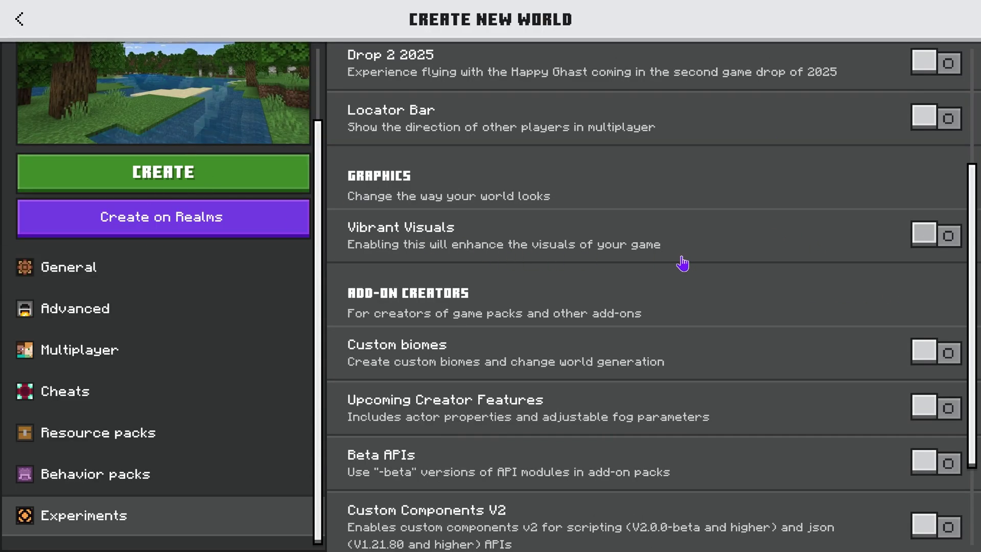
{"action": "scroll", "coordinate": [491, 266], "scroll_direction": "up", "scroll_amount": 4}
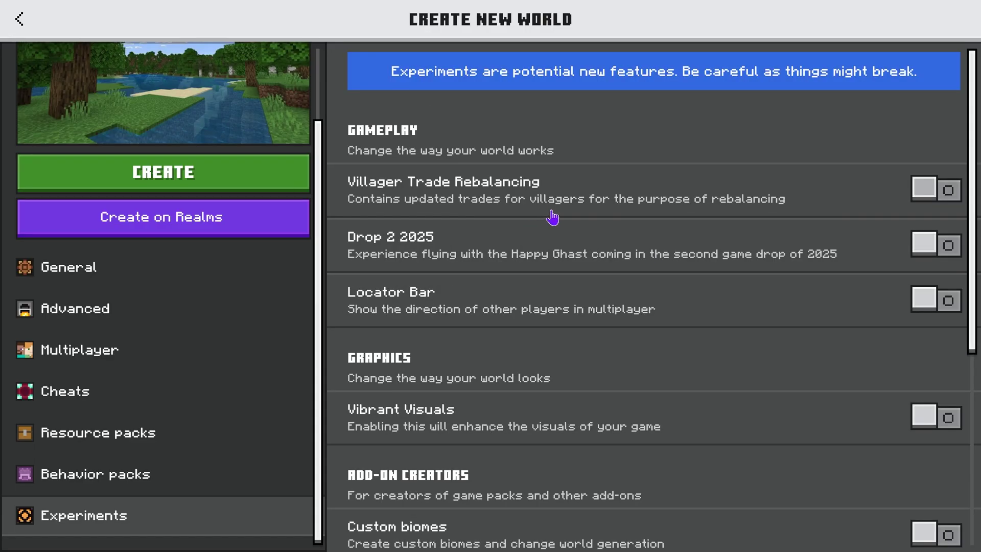
{"action": "scroll", "coordinate": [462, 270], "scroll_direction": "down", "scroll_amount": 4}
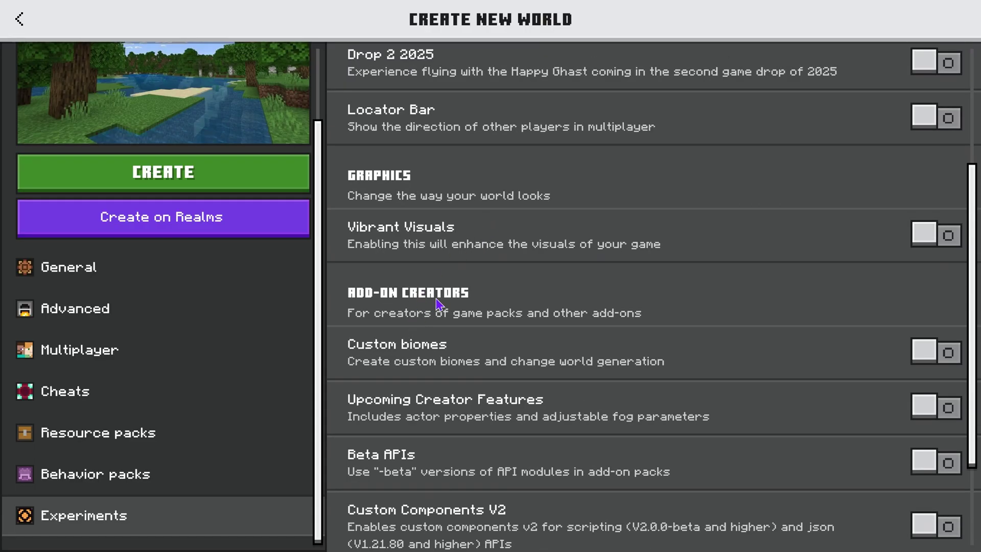
{"action": "scroll", "coordinate": [629, 229], "scroll_direction": "down", "scroll_amount": 3}
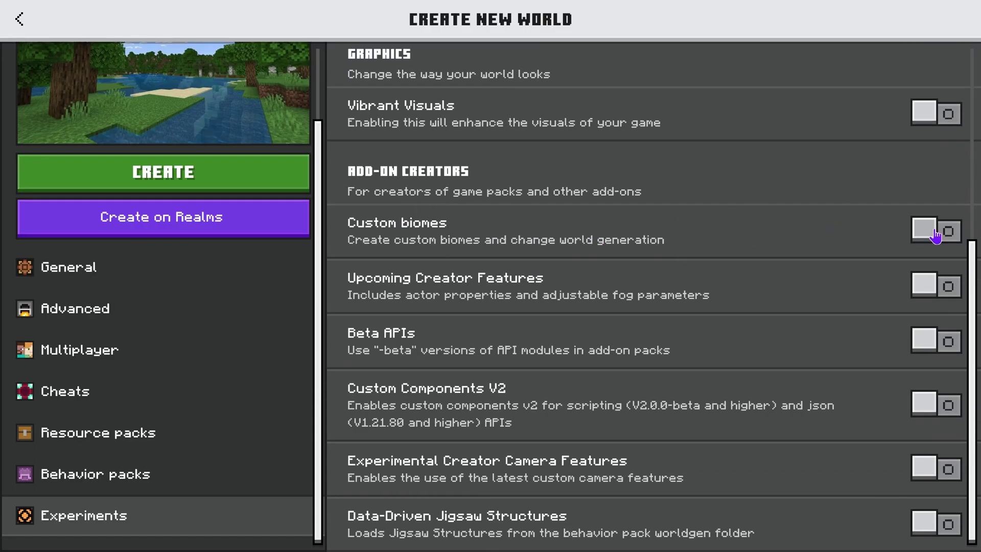
{"action": "left_click", "coordinate": [936, 236]}
{"action": "left_click", "coordinate": [596, 388]}
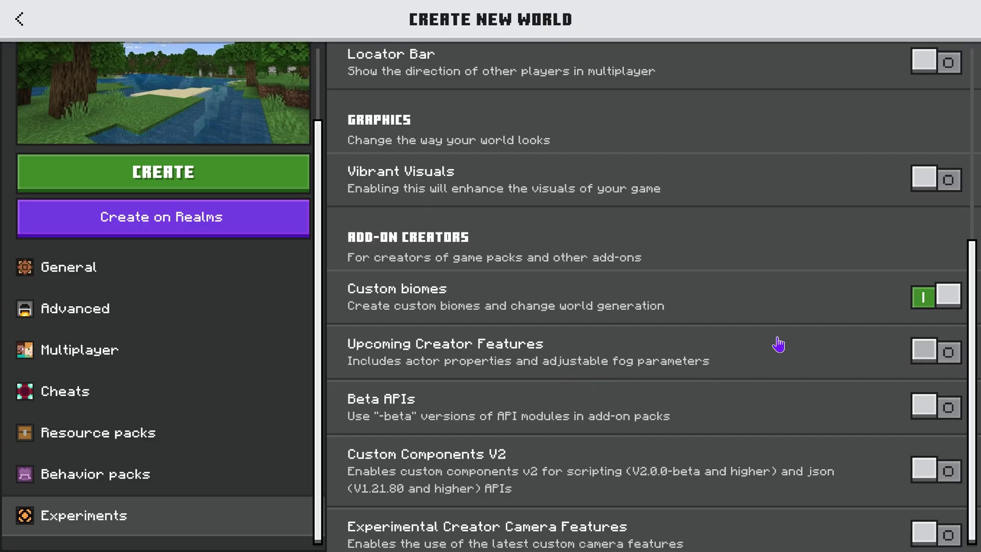
{"action": "scroll", "coordinate": [380, 251], "scroll_direction": "down", "scroll_amount": 2}
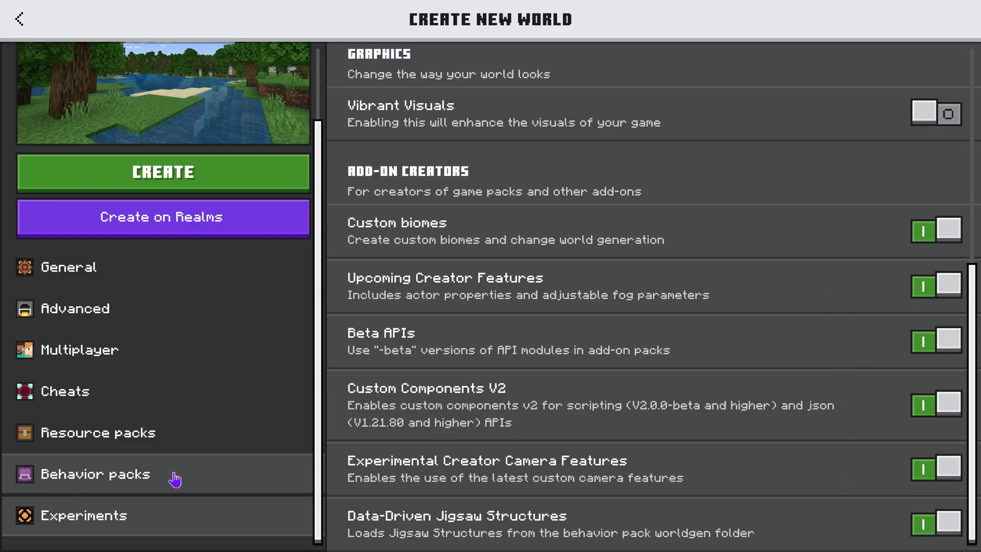
Activate Better on Bedrock - Behavior Pack despite missing dependencies and verify its resource pack is active.
{"action": "left_click", "coordinate": [137, 476]}
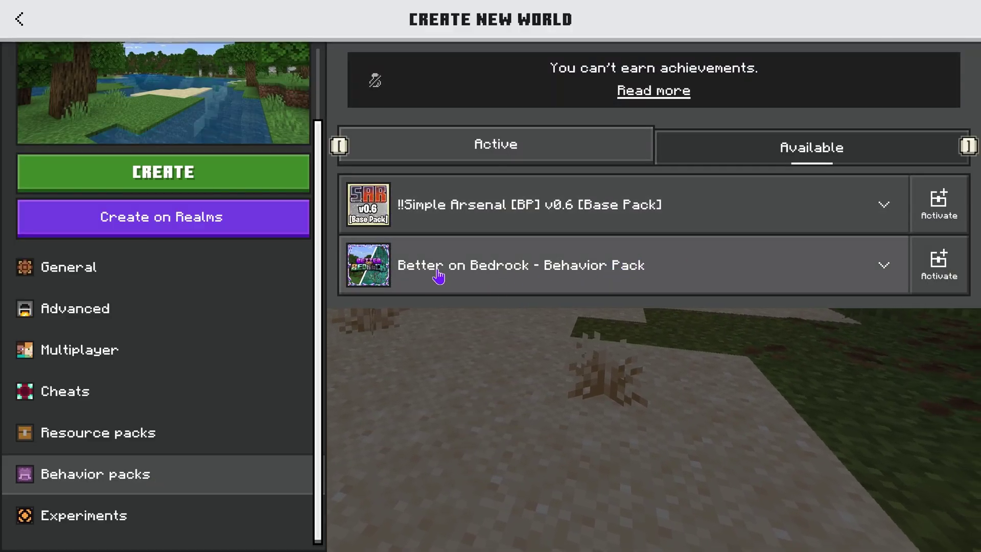
{"action": "left_click", "coordinate": [940, 268]}
{"action": "left_click", "coordinate": [535, 306]}
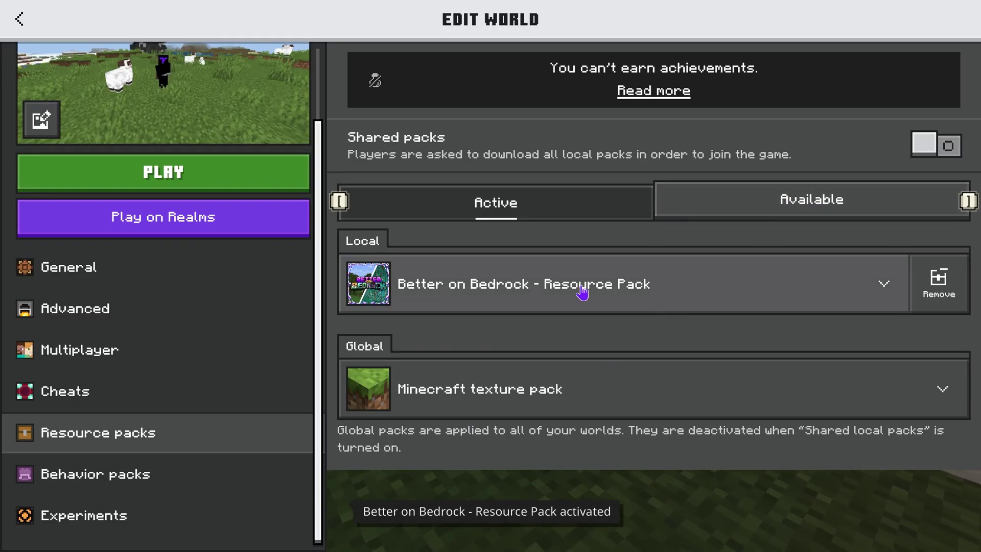
{"action": "left_click", "coordinate": [790, 197]}
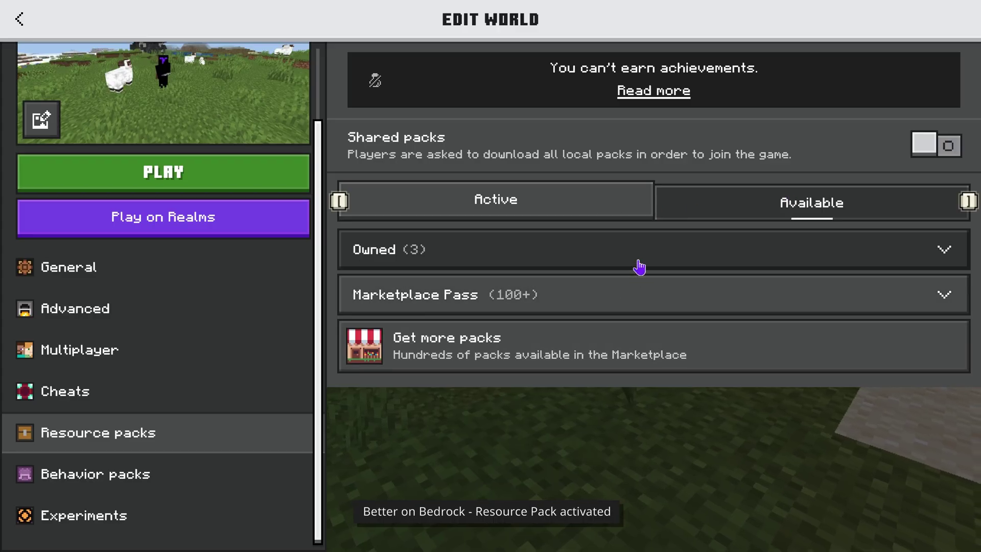
{"action": "left_click", "coordinate": [535, 197]}
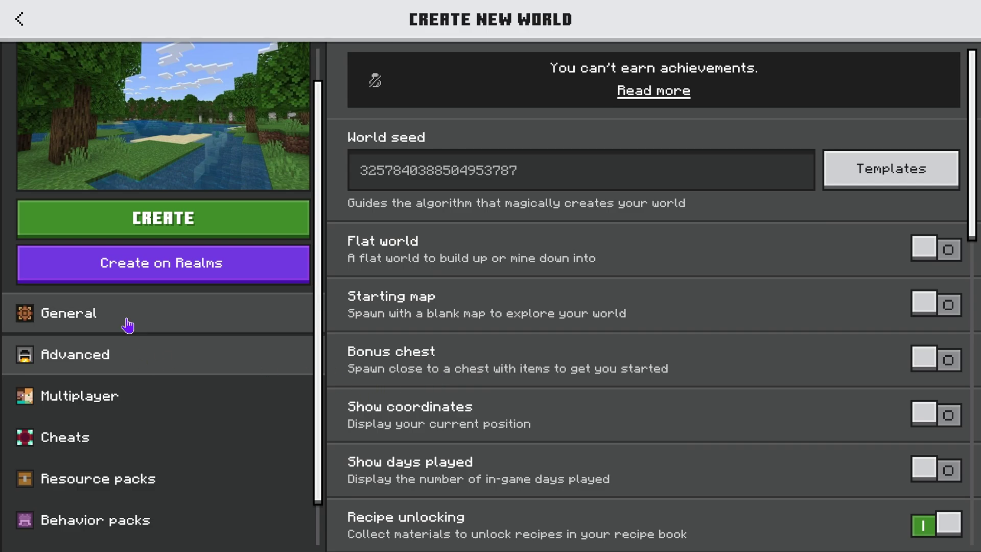
{"action": "left_click", "coordinate": [126, 317]}
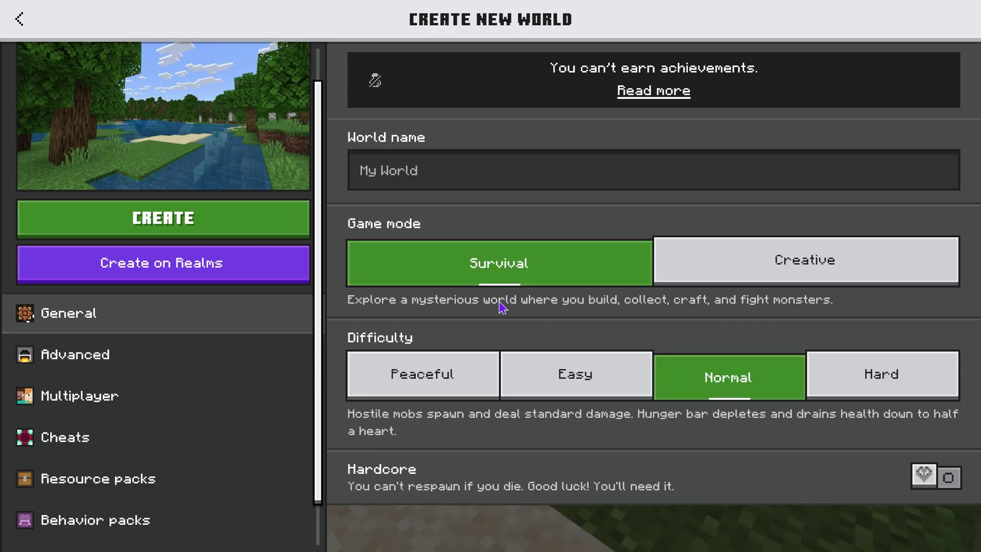
Create the world without achievements, then walk, equip the scrolls and switch to third-person view.
{"action": "left_click", "coordinate": [210, 222]}
{"action": "left_click", "coordinate": [512, 394]}
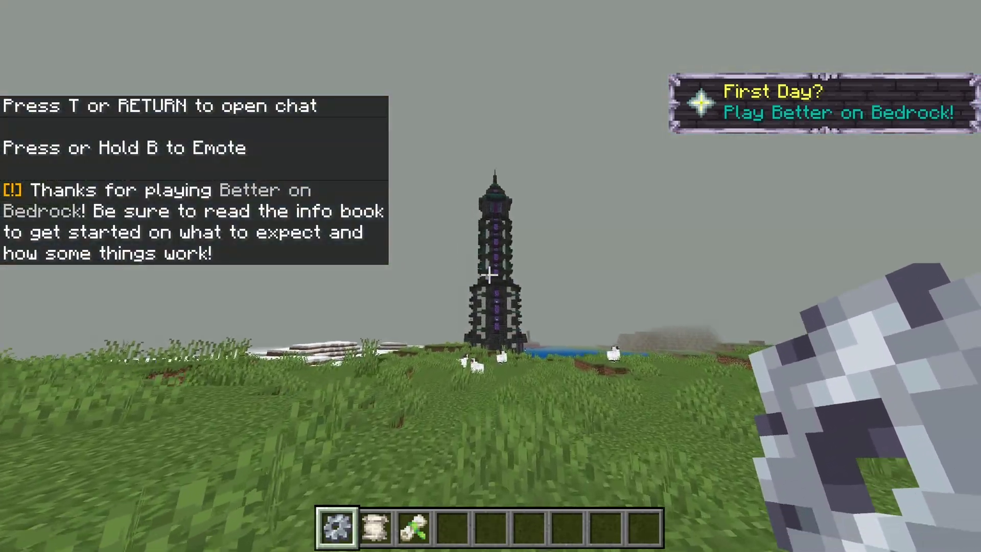
{"action": "key", "text": "w"}
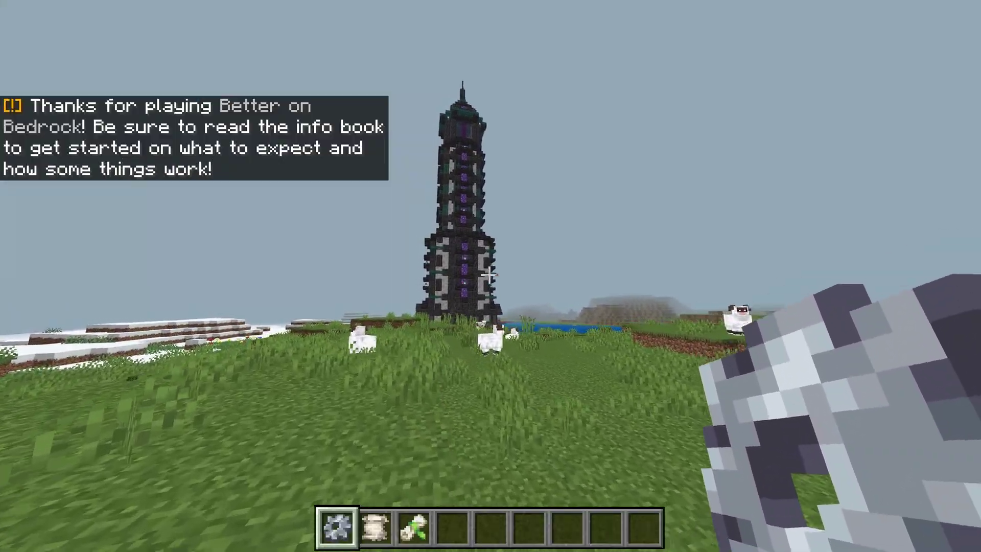
{"action": "key", "text": "2"}
{"action": "key", "text": "3"}
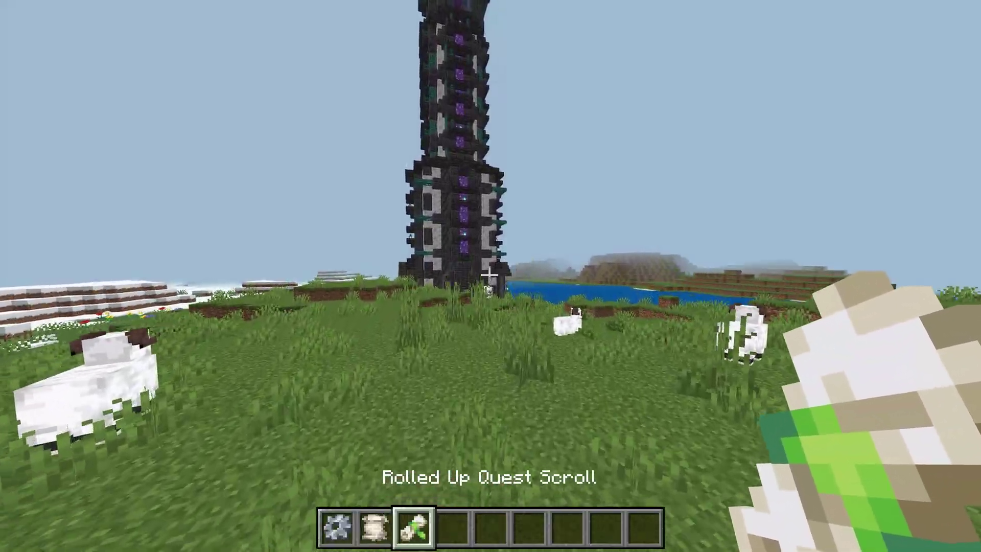
{"action": "key", "text": "F5"}
{"action": "key", "text": "F5"}
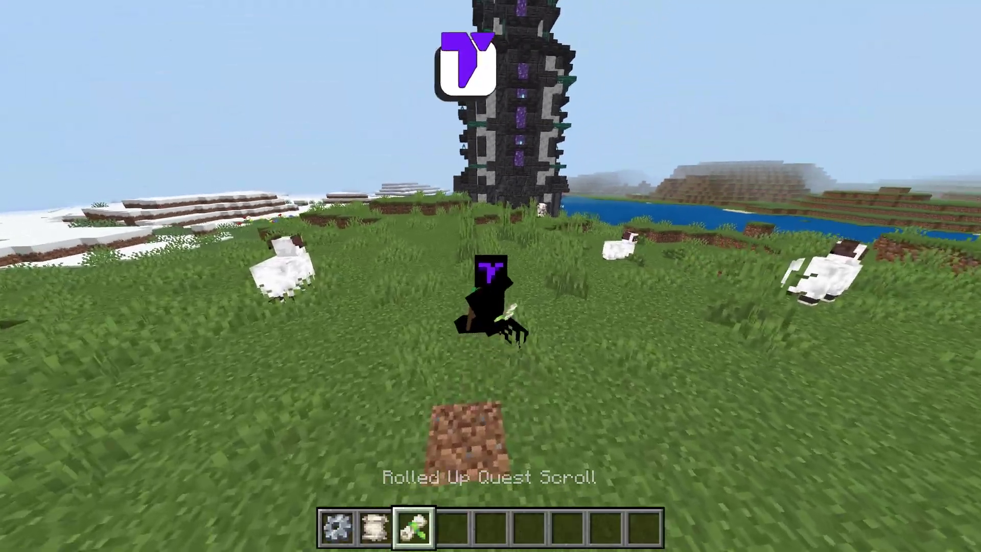
{"action": "key", "text": "w"}
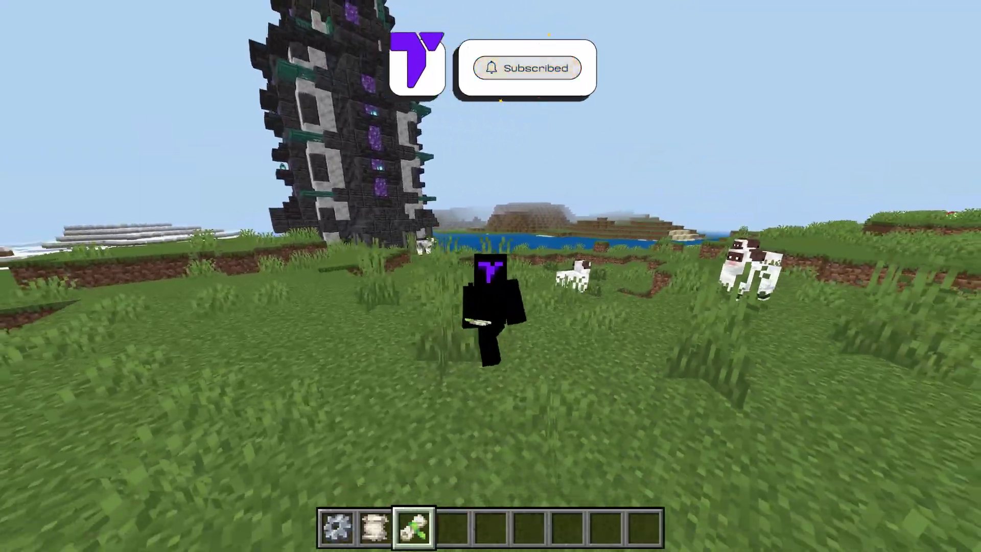